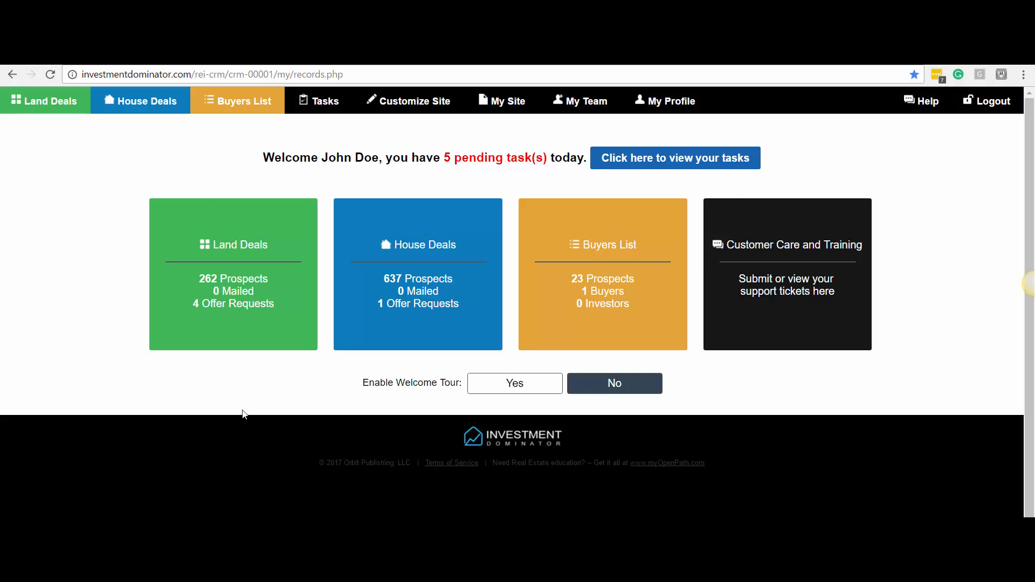
Open land deal 42781 for editing, collapse its property sections and expand the Attached Photos section
{"action": "left_click", "coordinate": [54, 103]}
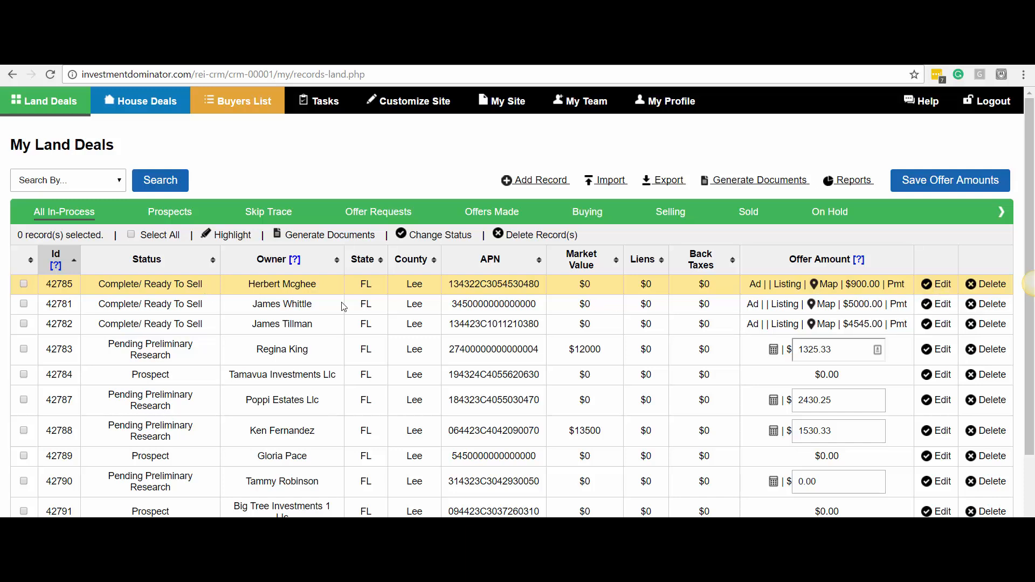
{"action": "left_click", "coordinate": [940, 306]}
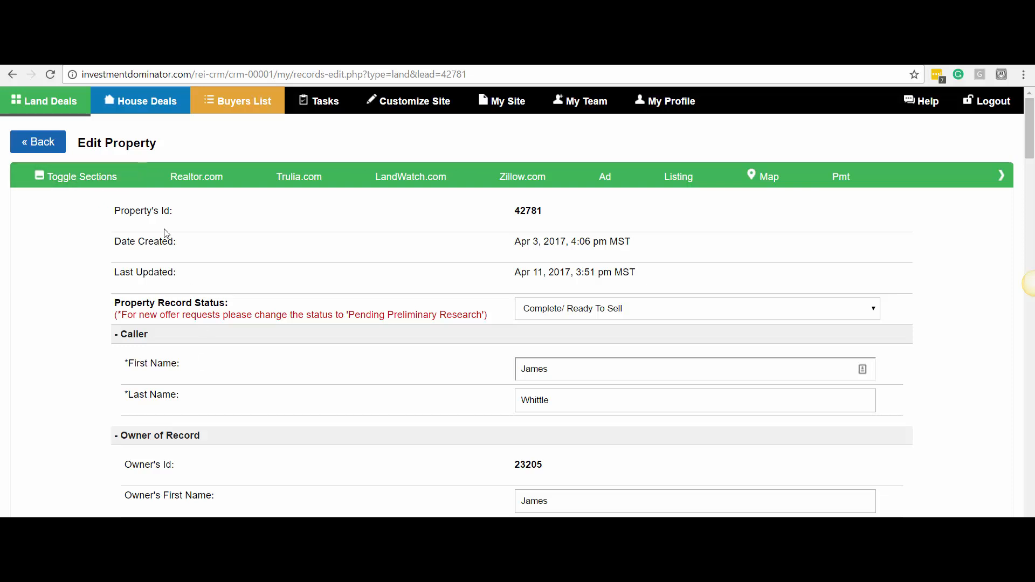
{"action": "left_click", "coordinate": [68, 183]}
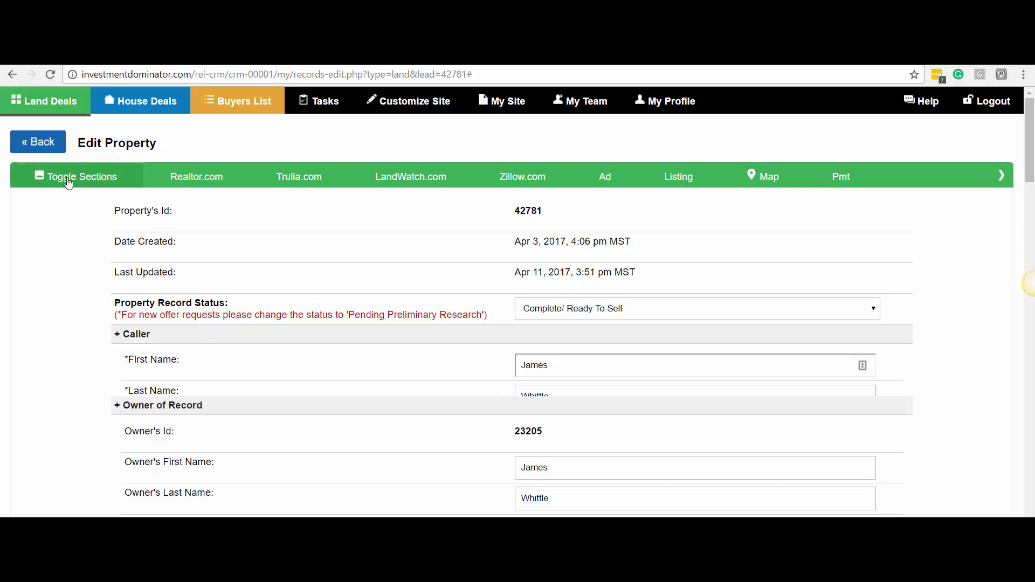
{"action": "scroll", "coordinate": [1029, 202], "scroll_direction": "down", "scroll_amount": 1}
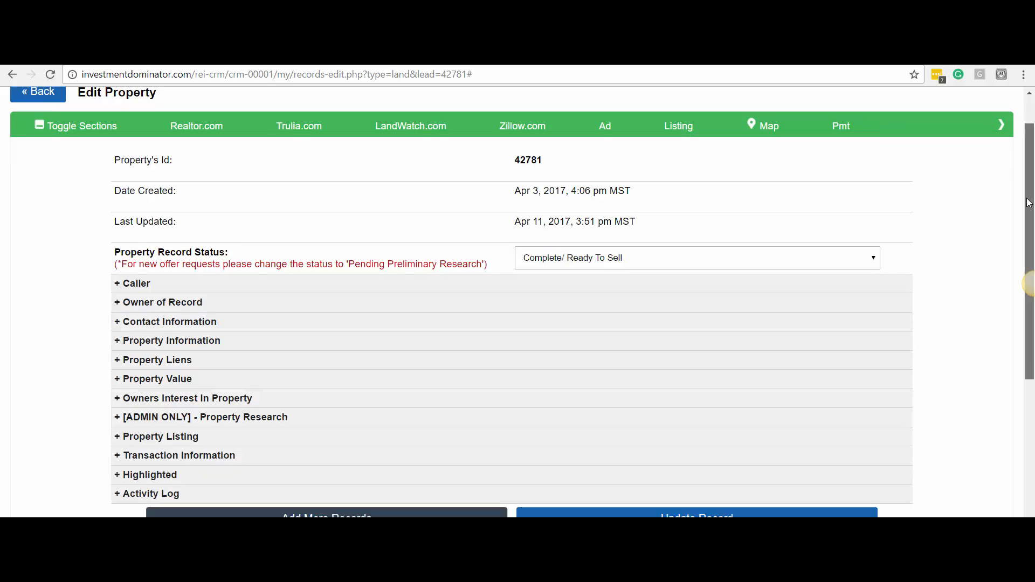
{"action": "scroll", "coordinate": [1029, 203], "scroll_direction": "down", "scroll_amount": 6}
{"action": "left_click", "coordinate": [93, 392]}
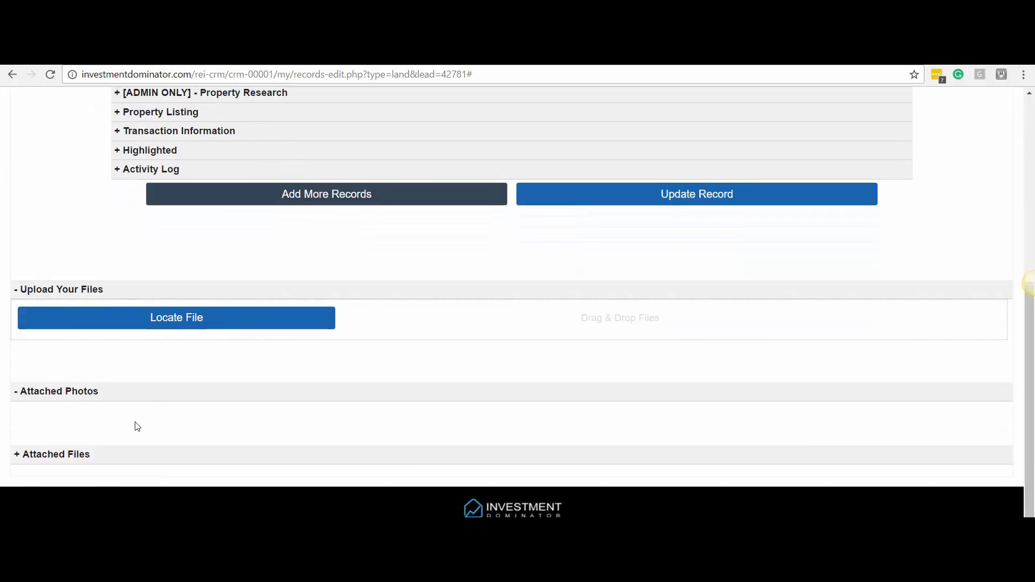
{"action": "scroll", "coordinate": [1009, 238], "scroll_direction": "down", "scroll_amount": 2}
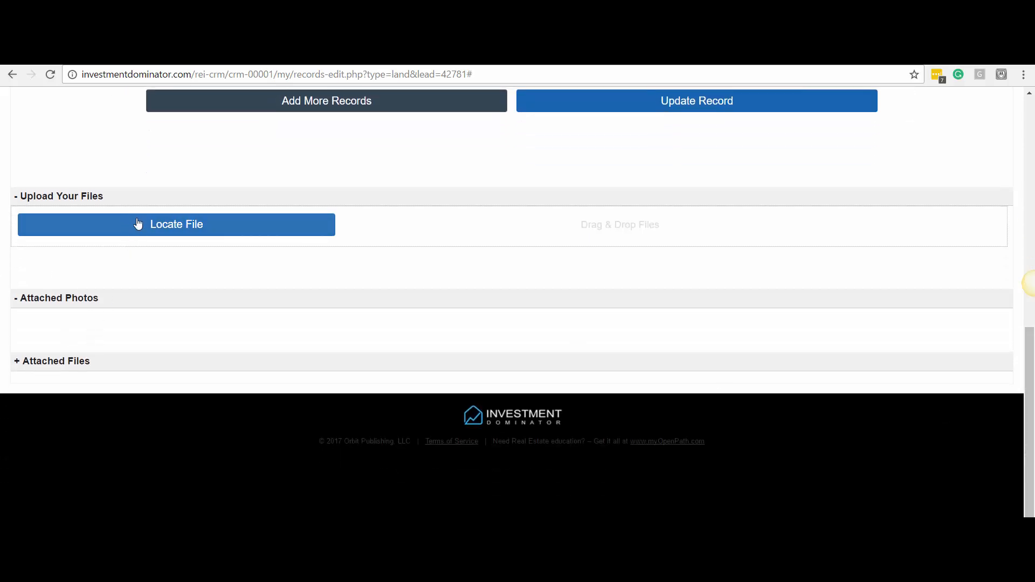
Upload 1-1.jpg, 1-2.jpg, 2.1 - Copy.png, 3.1 - Copy.png, 3.2 - Copy.png and 3.3 - Copy.png to the property record
{"action": "left_click", "coordinate": [190, 232]}
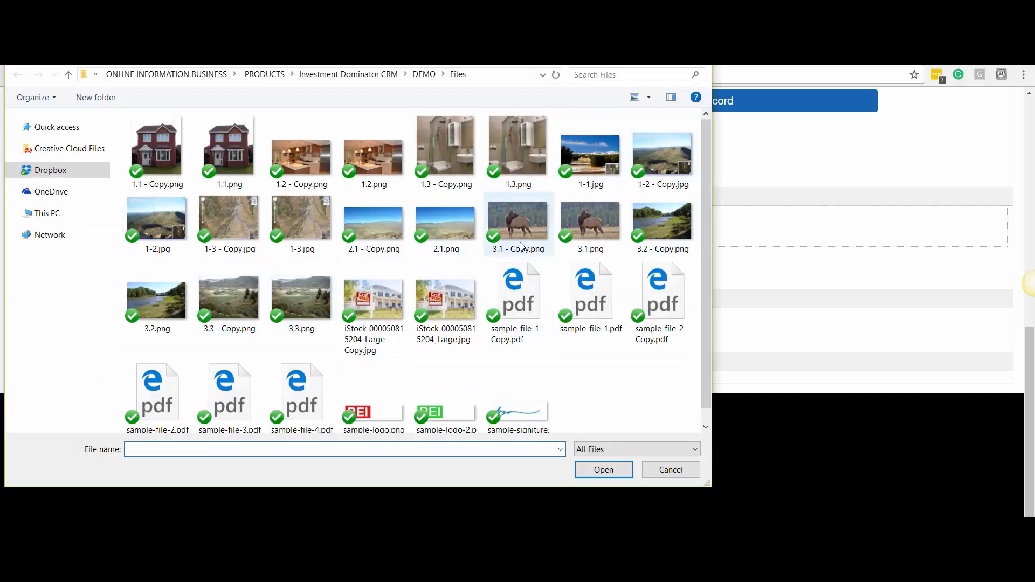
{"action": "left_click", "coordinate": [522, 218]}
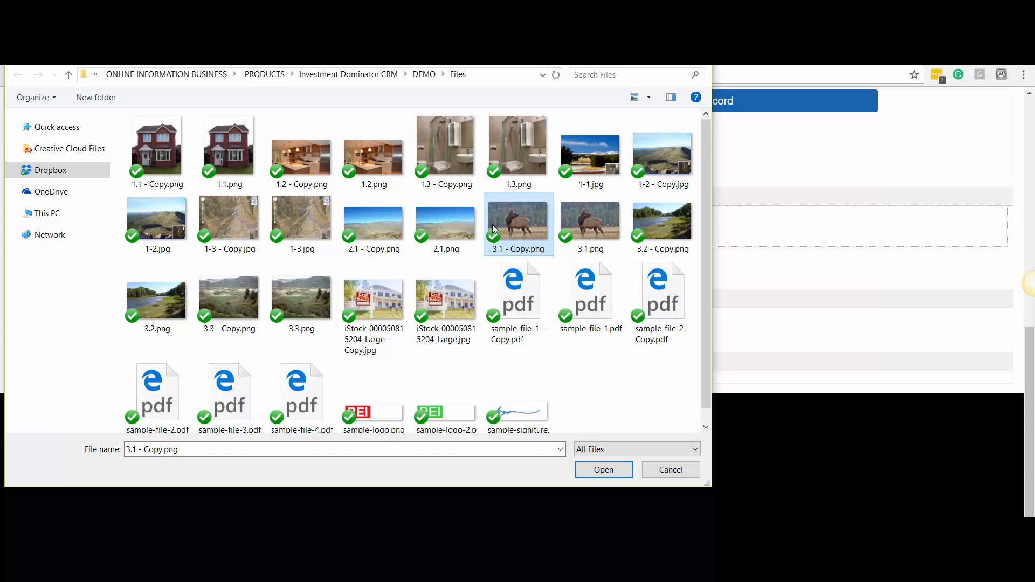
{"action": "left_click", "coordinate": [373, 221], "text": "ctrl"}
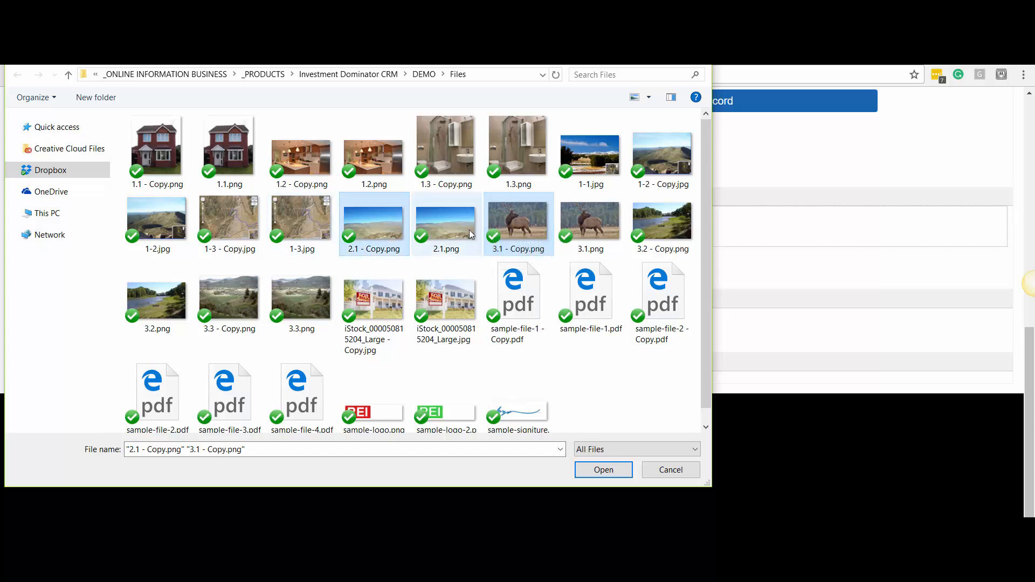
{"action": "left_click", "coordinate": [170, 221], "text": "ctrl"}
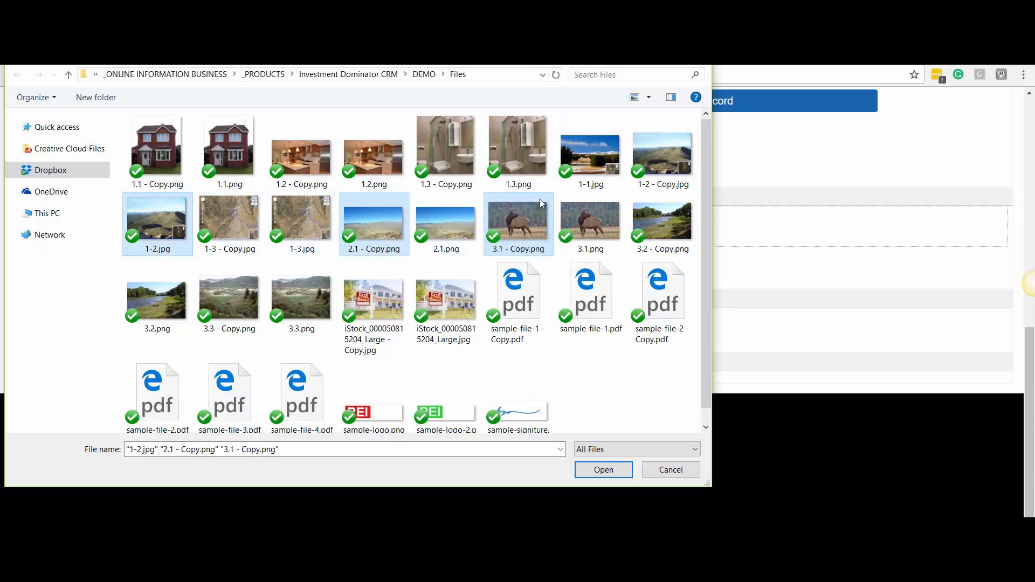
{"action": "left_click", "coordinate": [591, 162], "text": "ctrl"}
{"action": "left_click", "coordinate": [668, 229], "text": "ctrl"}
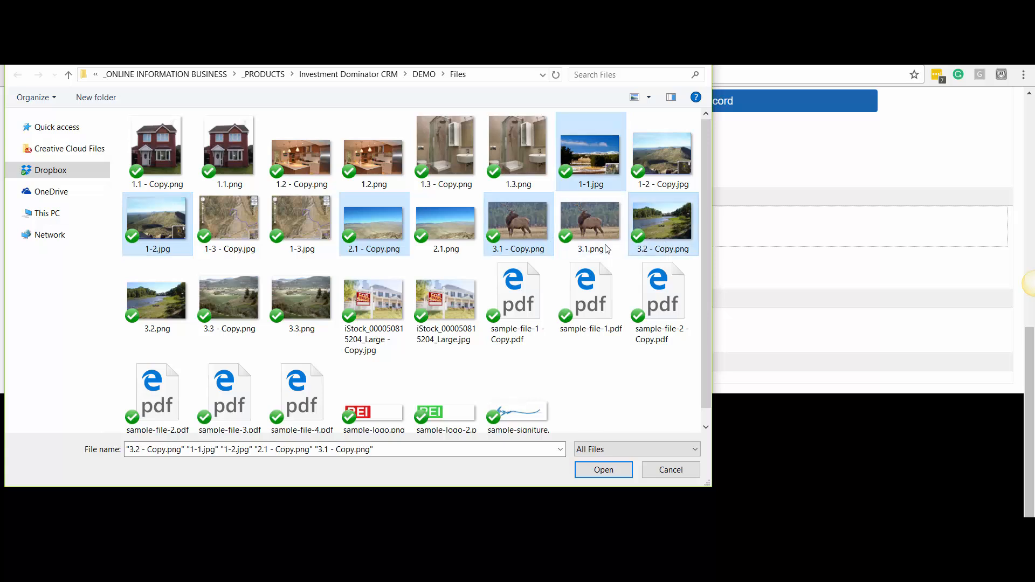
{"action": "left_click", "coordinate": [229, 298], "text": "ctrl"}
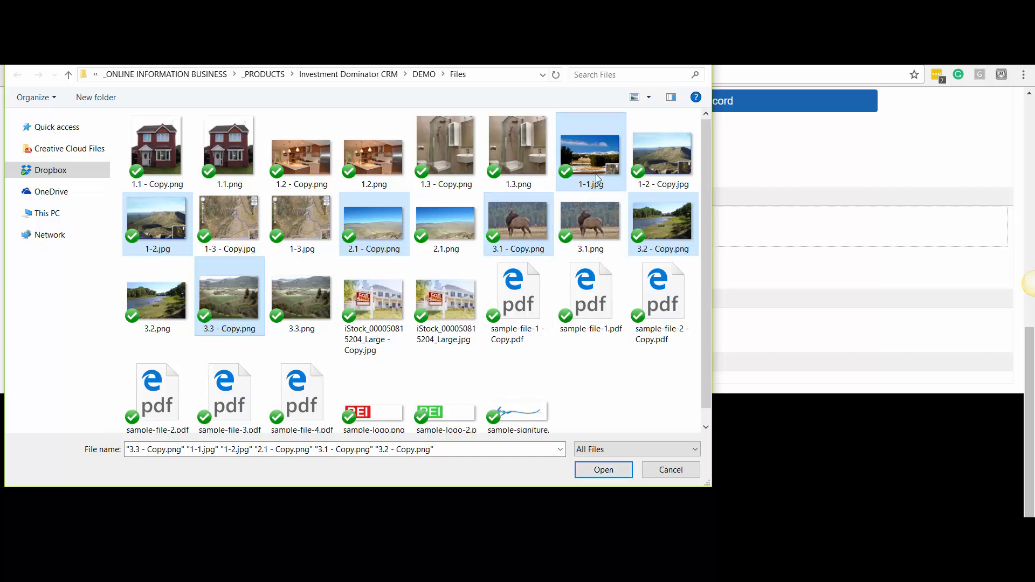
{"action": "left_click", "coordinate": [593, 471]}
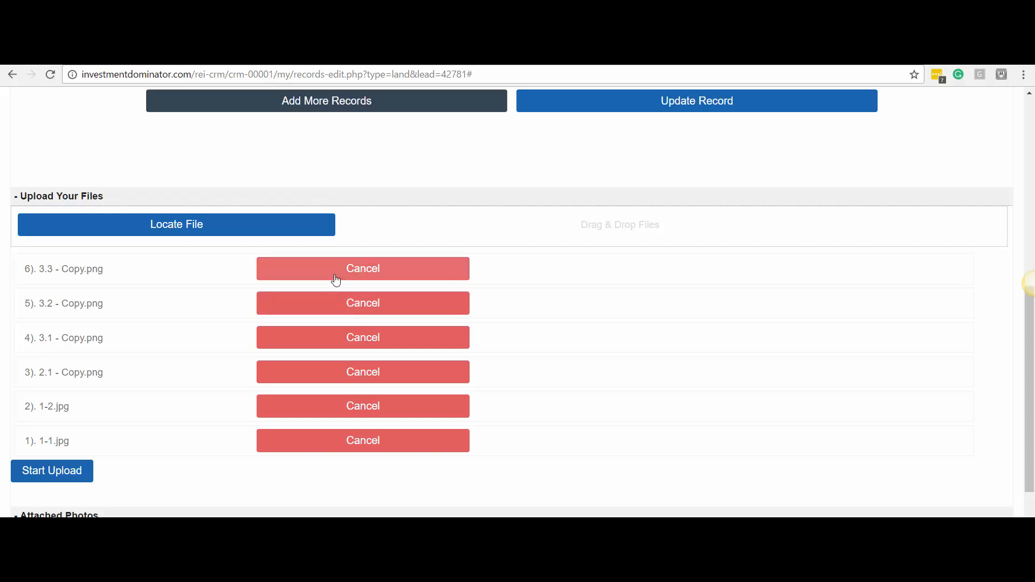
{"action": "left_click", "coordinate": [53, 477]}
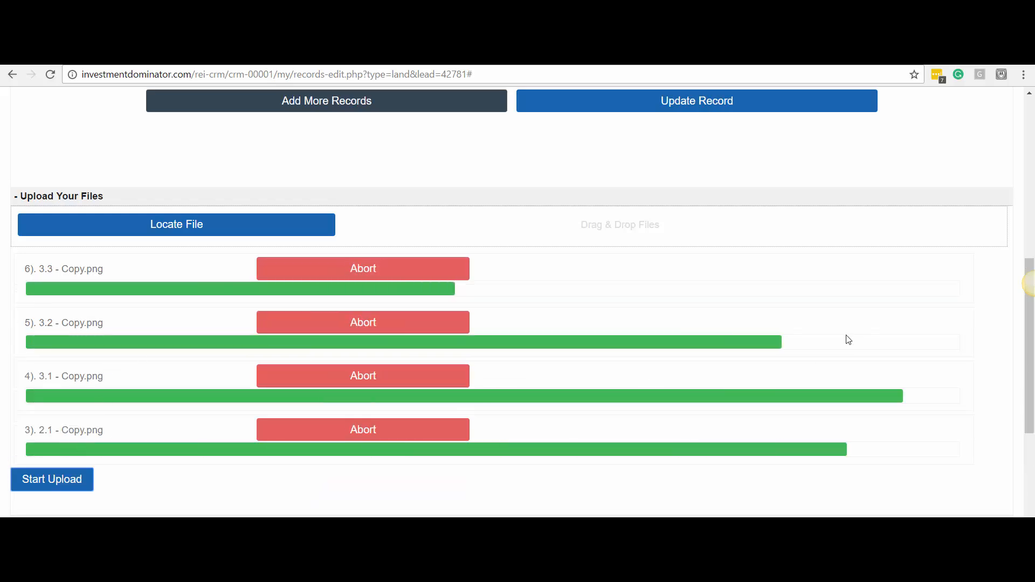
Update the property record to save it with the uploaded photos
{"action": "left_click_drag", "start_coordinate": [1032, 336], "coordinate": [1033, 435]}
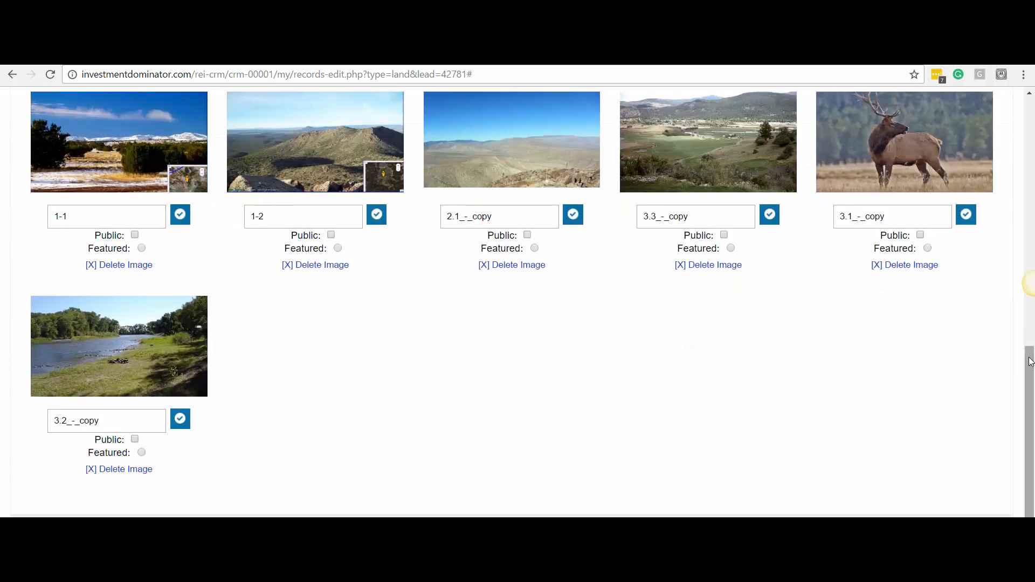
{"action": "left_click_drag", "start_coordinate": [1027, 351], "coordinate": [1026, 291]}
{"action": "scroll", "coordinate": [1026, 291], "scroll_direction": "down", "scroll_amount": 2}
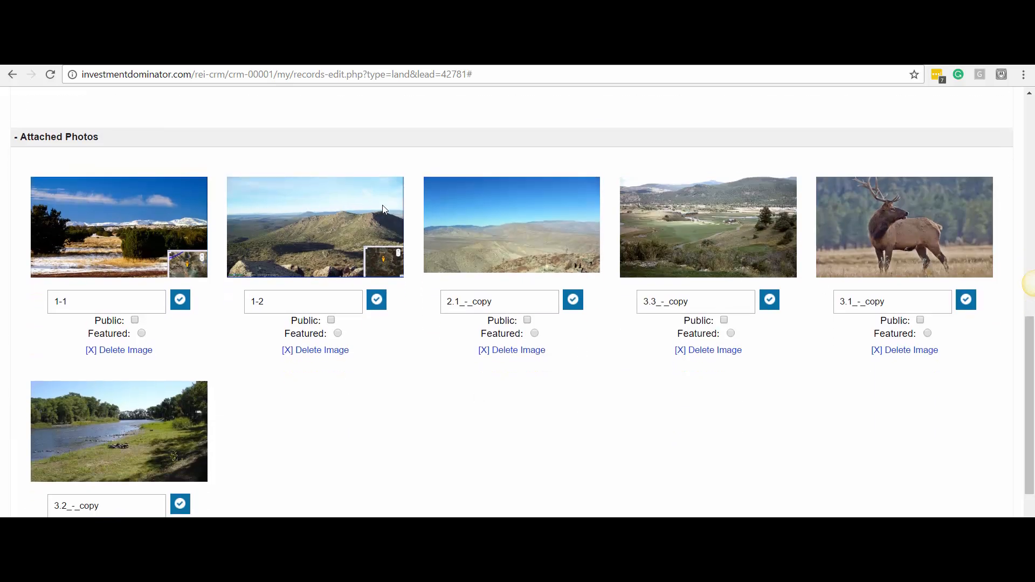
{"action": "left_click_drag", "start_coordinate": [1030, 378], "coordinate": [1026, 345]}
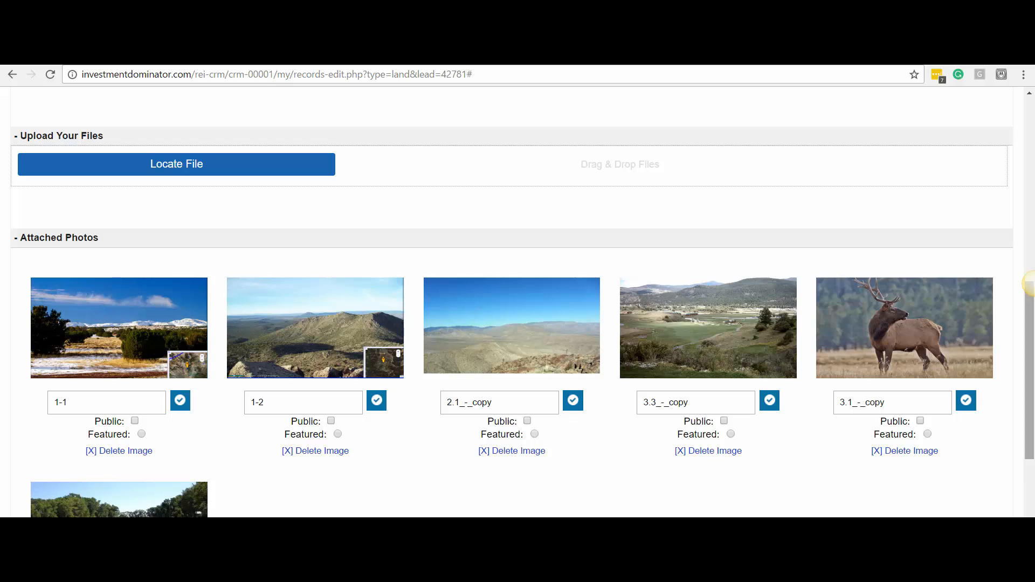
{"action": "left_click_drag", "start_coordinate": [1030, 400], "coordinate": [1028, 364]}
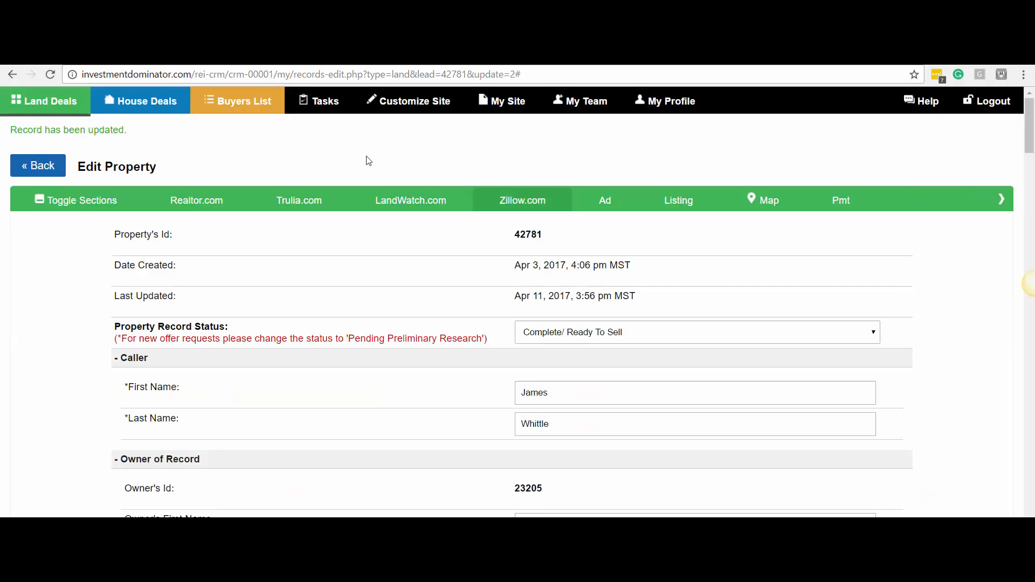
{"action": "left_click_drag", "start_coordinate": [139, 133], "coordinate": [21, 130]}
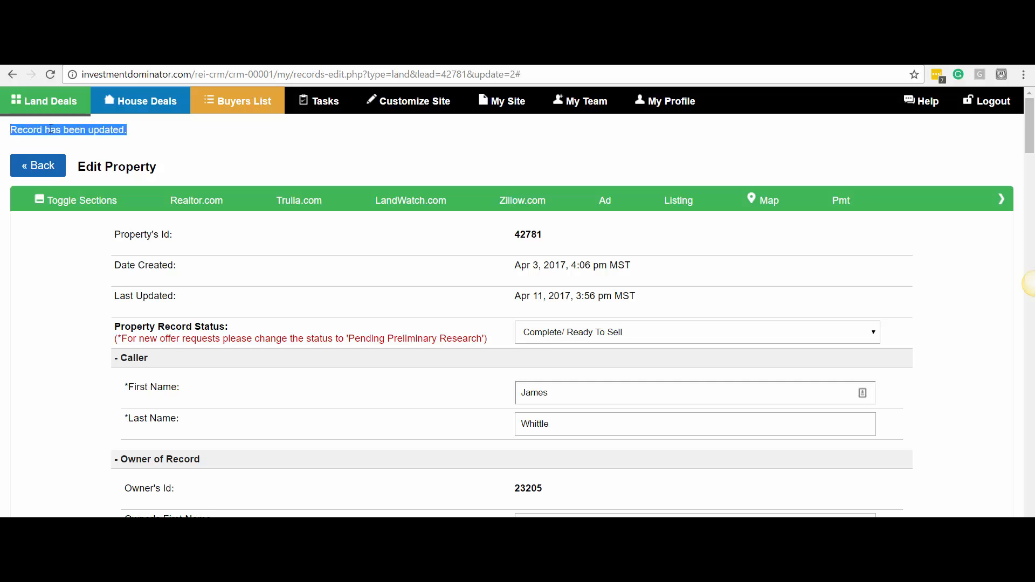
{"action": "left_click", "coordinate": [257, 141]}
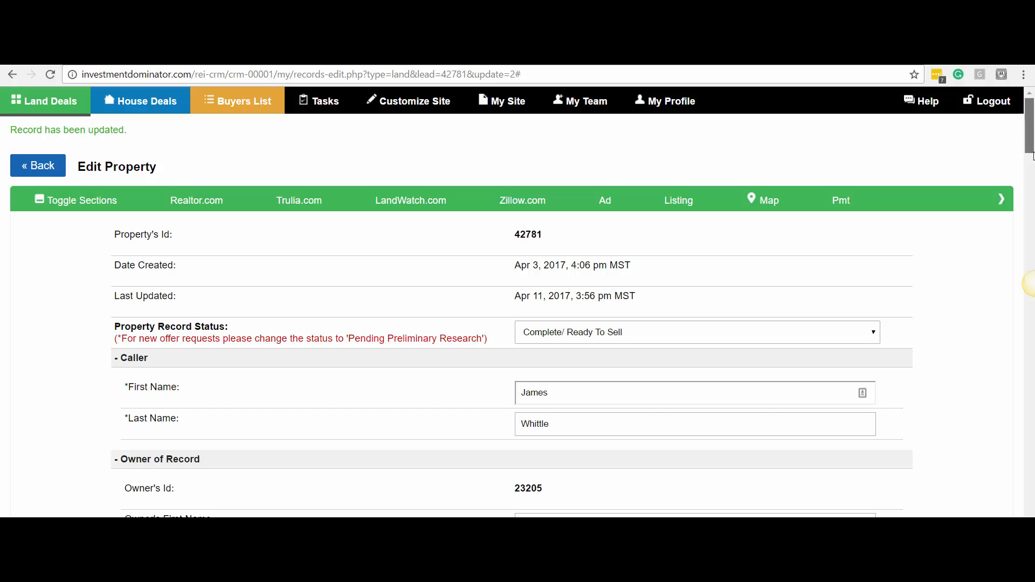
Reorder the attached photos so that the elk comes first, followed by the river and the green valley
{"action": "left_click_drag", "start_coordinate": [1031, 155], "coordinate": [1029, 515]}
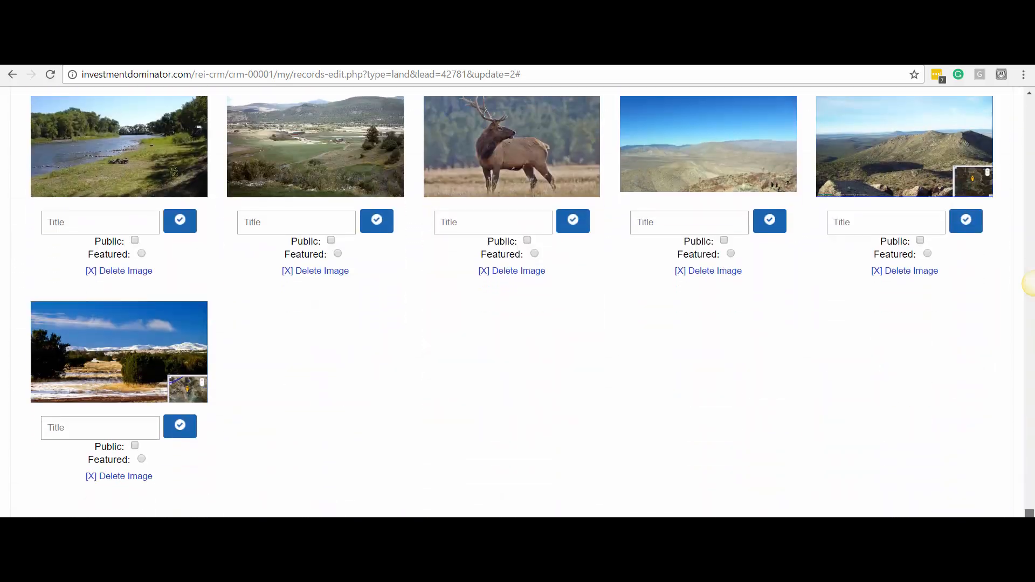
{"action": "scroll", "coordinate": [1031, 284], "scroll_direction": "up", "scroll_amount": 1}
{"action": "scroll", "coordinate": [1031, 284], "scroll_direction": "down", "scroll_amount": 1}
{"action": "scroll", "coordinate": [1031, 284], "scroll_direction": "up", "scroll_amount": 2}
{"action": "scroll", "coordinate": [1031, 283], "scroll_direction": "down", "scroll_amount": 1}
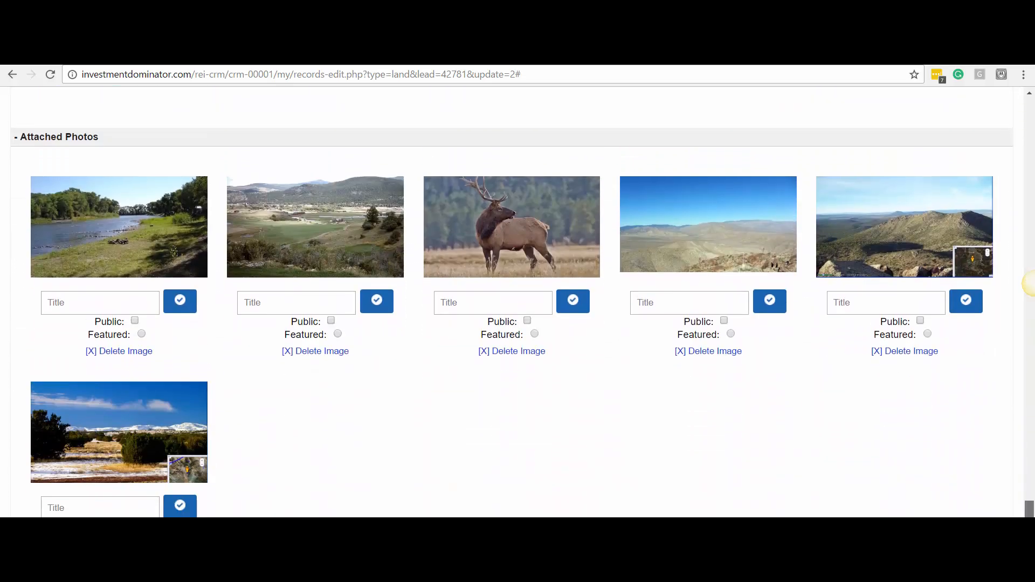
{"action": "left_click_drag", "start_coordinate": [340, 238], "coordinate": [114, 238]}
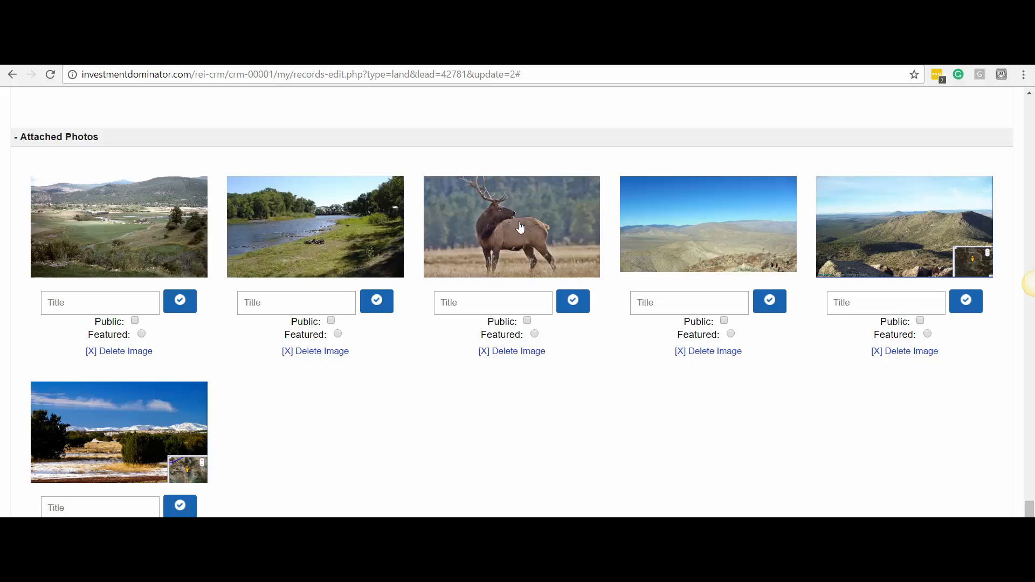
{"action": "left_click_drag", "start_coordinate": [489, 233], "coordinate": [91, 253]}
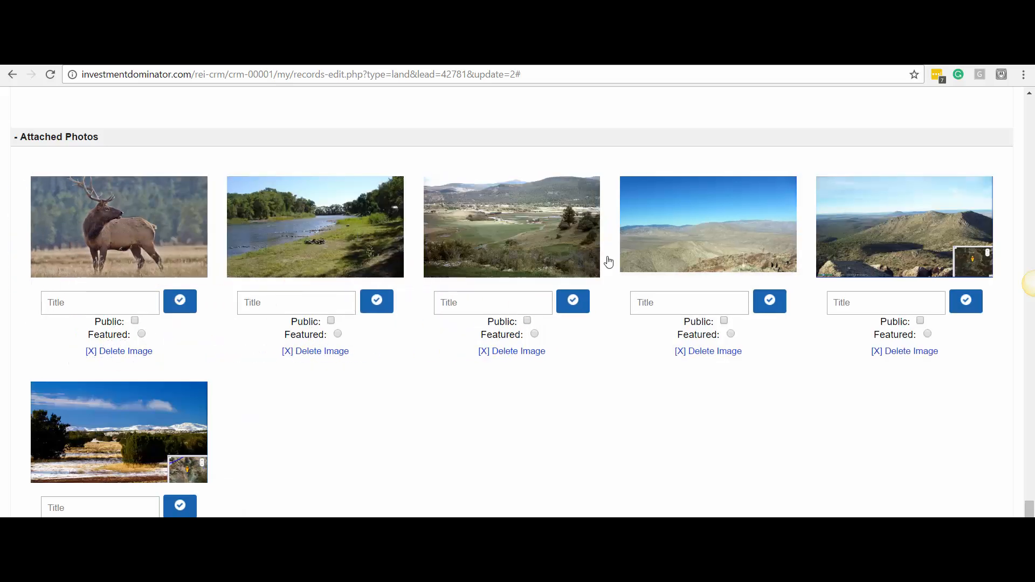
Make the elk, river and valley photos public, and save the title "River nearby" for the river photo
{"action": "left_click", "coordinate": [135, 321]}
{"action": "left_click", "coordinate": [528, 322]}
{"action": "left_click", "coordinate": [265, 301]}
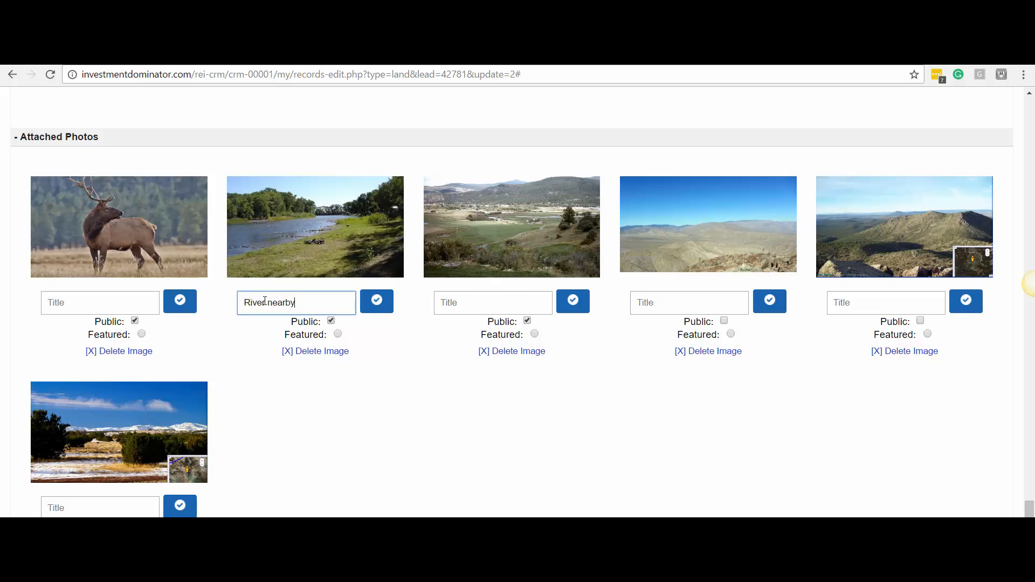
{"action": "left_click", "coordinate": [377, 302]}
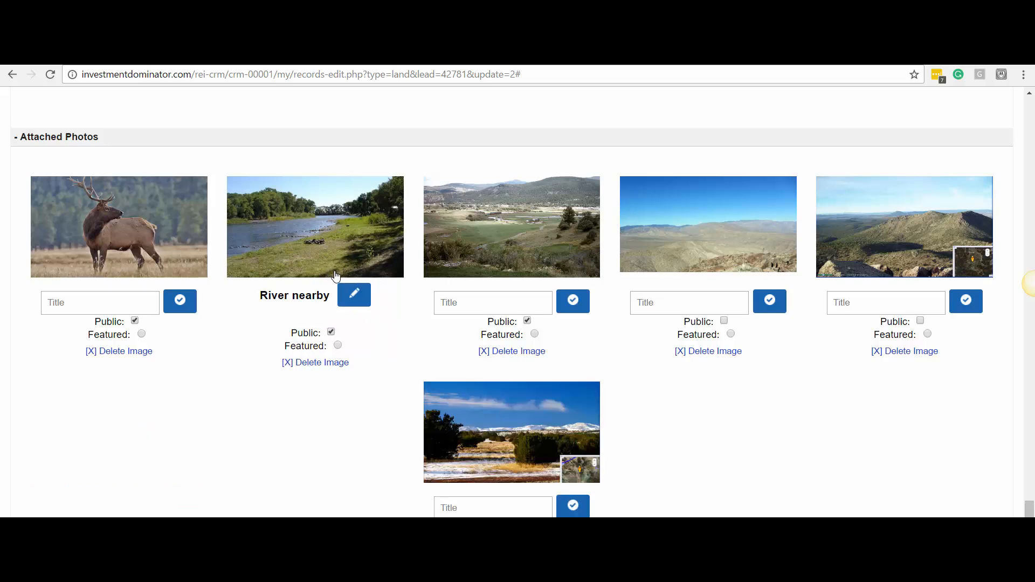
Save the title "Views in the area" for the valley photo and set the elk photo as featured
{"action": "left_click", "coordinate": [482, 295]}
{"action": "type", "text": "V"}
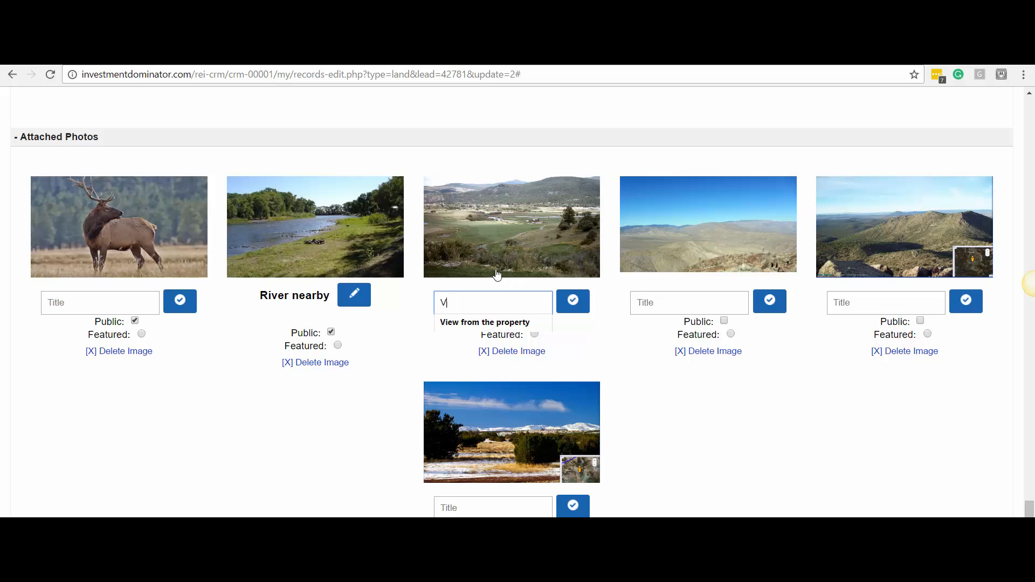
{"action": "type", "text": "iews"}
{"action": "key", "text": "BackSpace"}
{"action": "type", "text": "s in the area"}
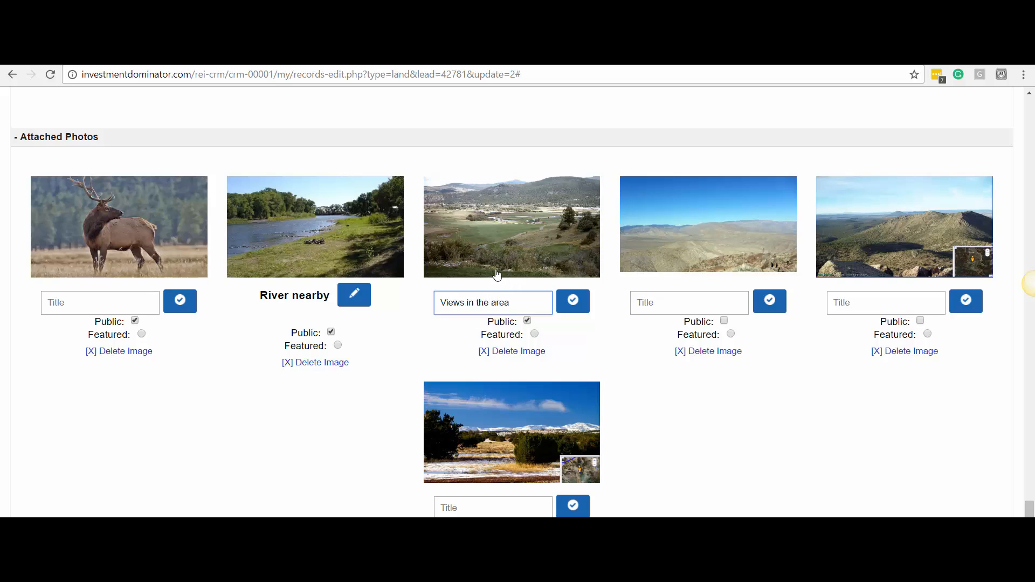
{"action": "left_click", "coordinate": [567, 307]}
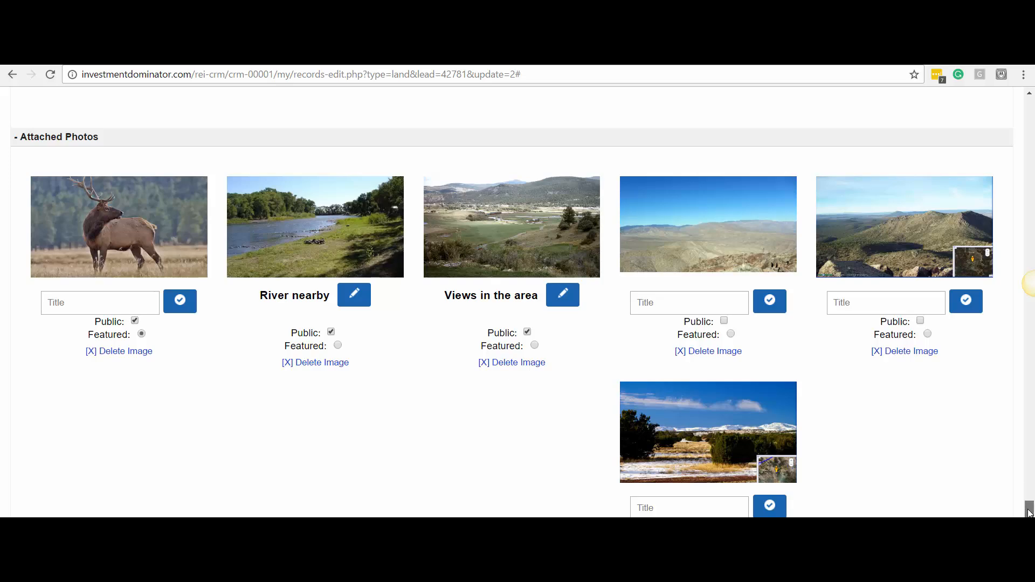
Open the property's public listing and check the order and captions of its photos
{"action": "left_click_drag", "start_coordinate": [1028, 512], "coordinate": [1028, 103]}
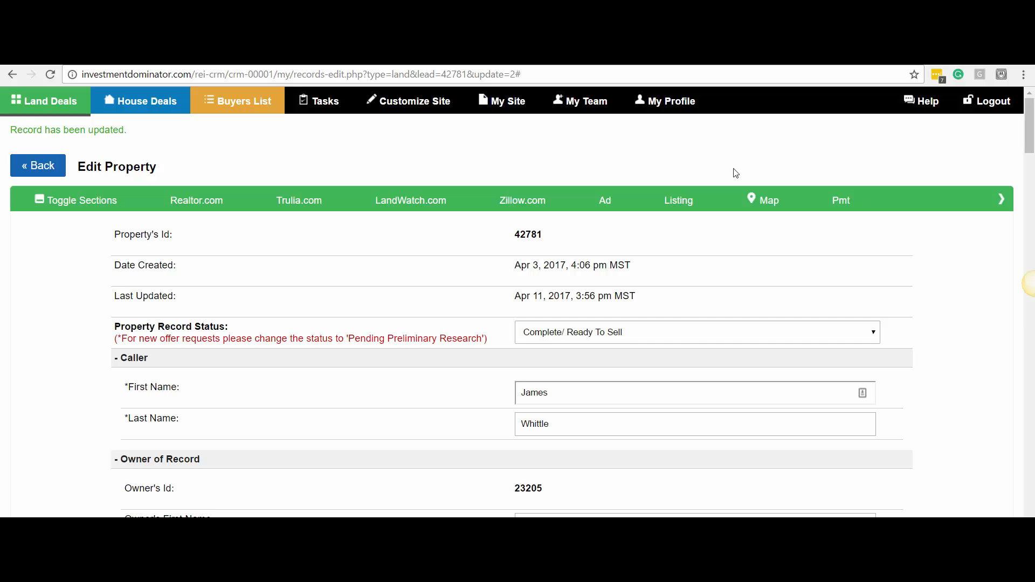
{"action": "left_click", "coordinate": [673, 202]}
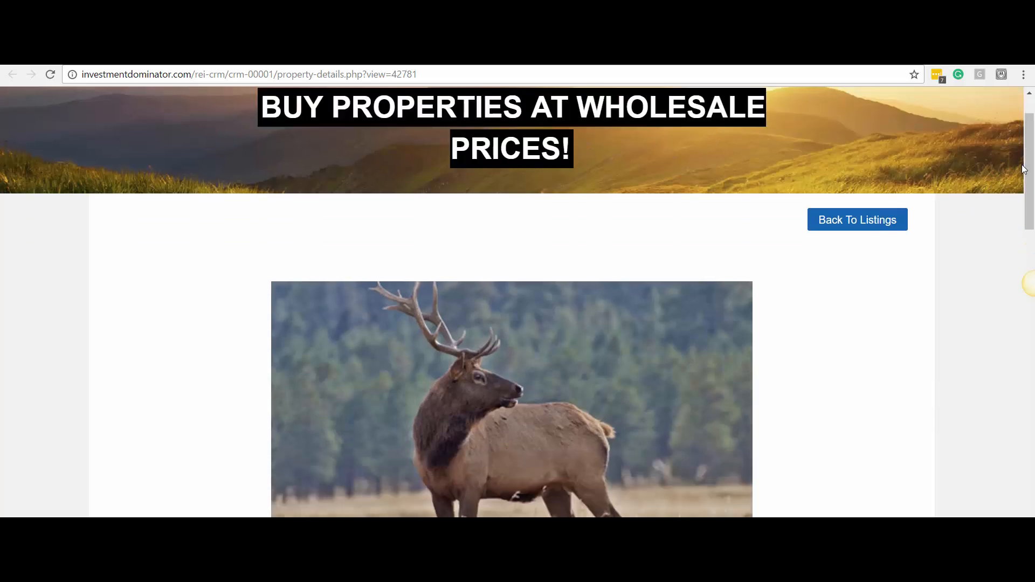
{"action": "scroll", "coordinate": [1028, 210], "scroll_direction": "down", "scroll_amount": 4}
{"action": "scroll", "coordinate": [450, 202], "scroll_direction": "up", "scroll_amount": 1}
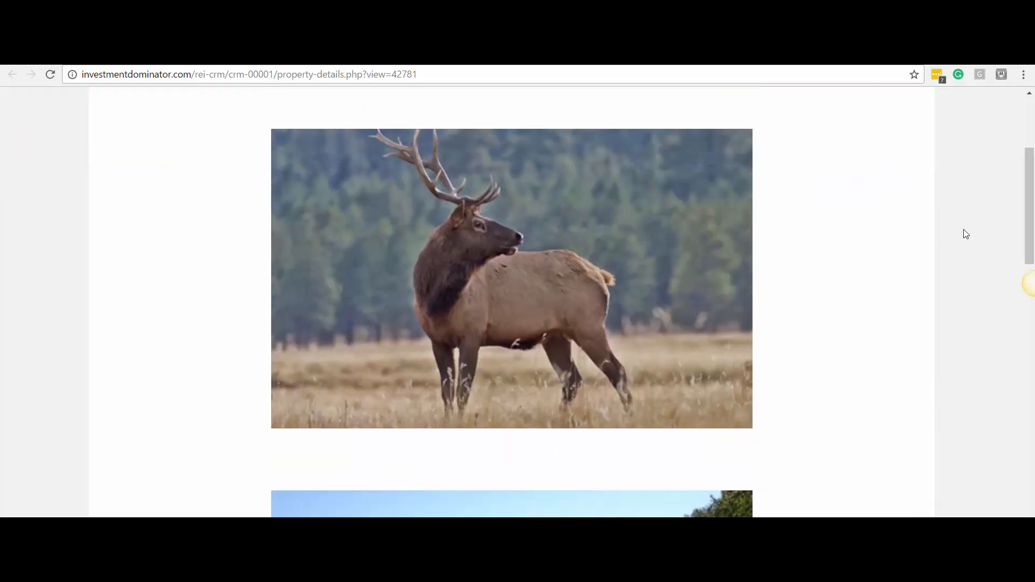
{"action": "left_click_drag", "start_coordinate": [1030, 180], "coordinate": [1032, 269]}
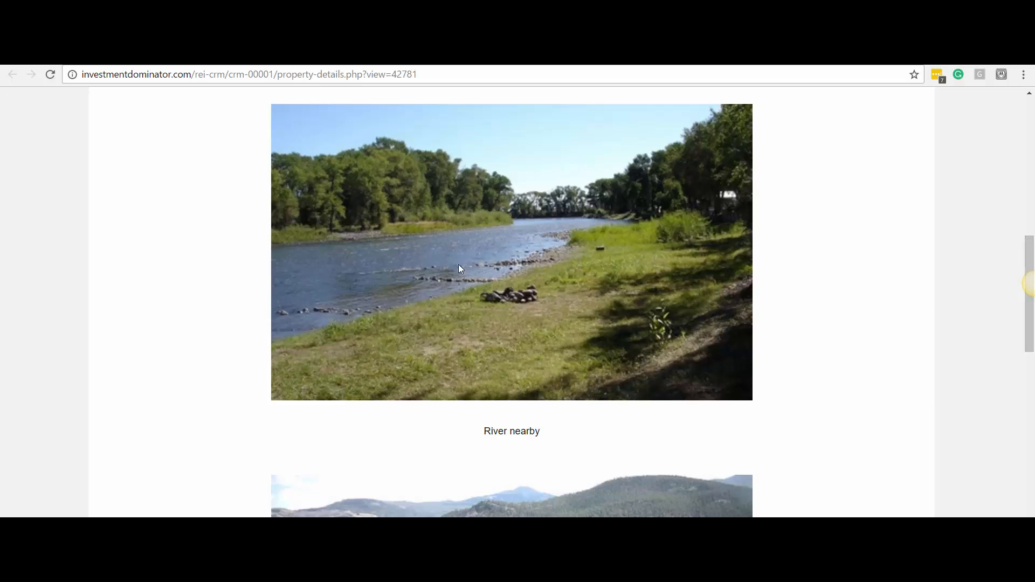
{"action": "left_click_drag", "start_coordinate": [483, 435], "coordinate": [556, 440]}
{"action": "left_click", "coordinate": [578, 438]}
{"action": "left_click_drag", "start_coordinate": [1026, 282], "coordinate": [979, 363]}
{"action": "left_click_drag", "start_coordinate": [468, 360], "coordinate": [613, 370]}
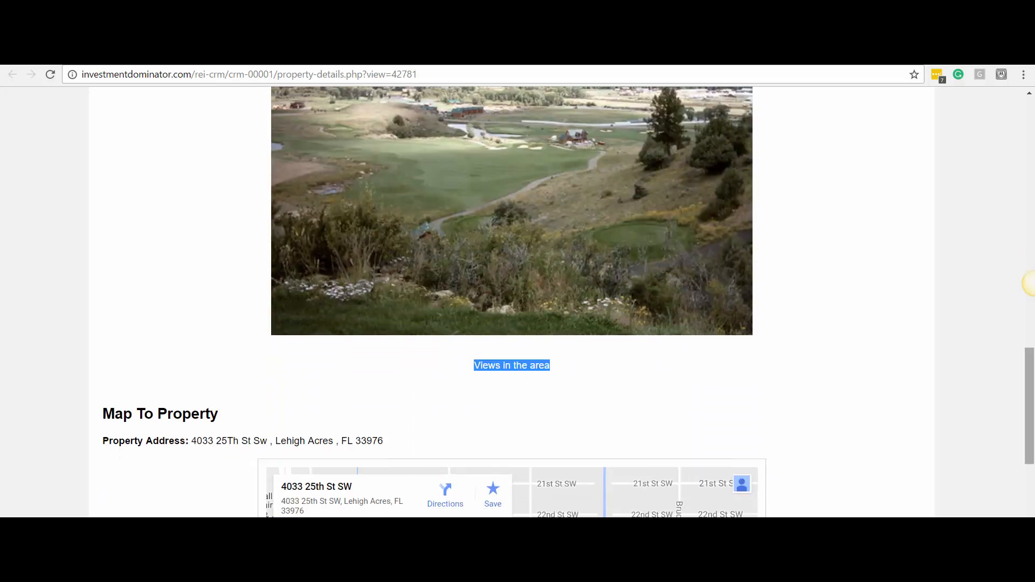
{"action": "left_click_drag", "start_coordinate": [1030, 415], "coordinate": [1032, 235]}
{"action": "scroll", "coordinate": [1032, 176], "scroll_direction": "up", "scroll_amount": 2}
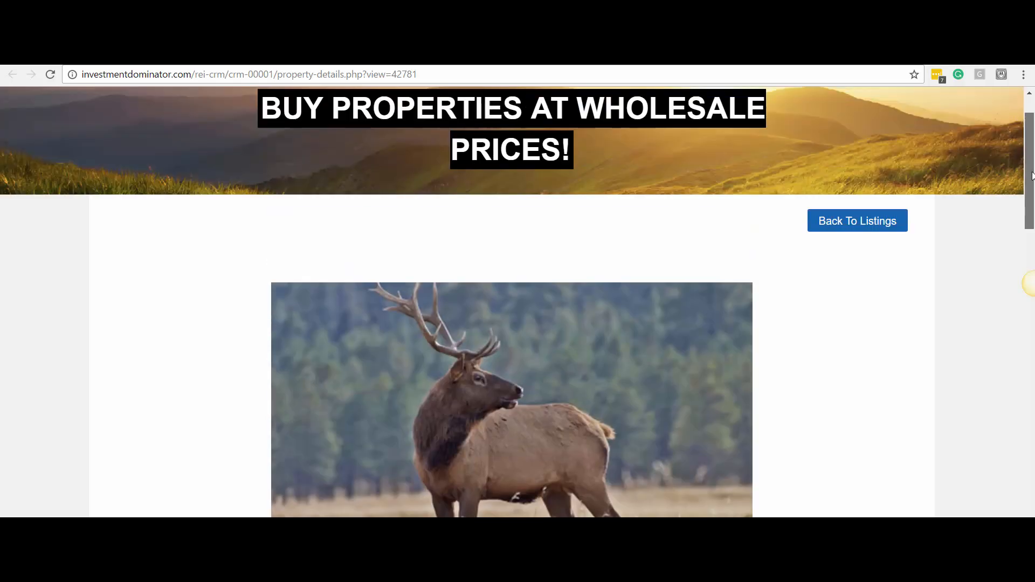
Return to the land deal record and move the river photo ahead of the elk photo in the attached photos
{"action": "mouse_move", "coordinate": [1032, 175]}
{"action": "left_mouse_down"}
{"action": "mouse_move", "coordinate": [1030, 327]}
{"action": "mouse_move", "coordinate": [1027, 184]}
{"action": "left_mouse_up"}
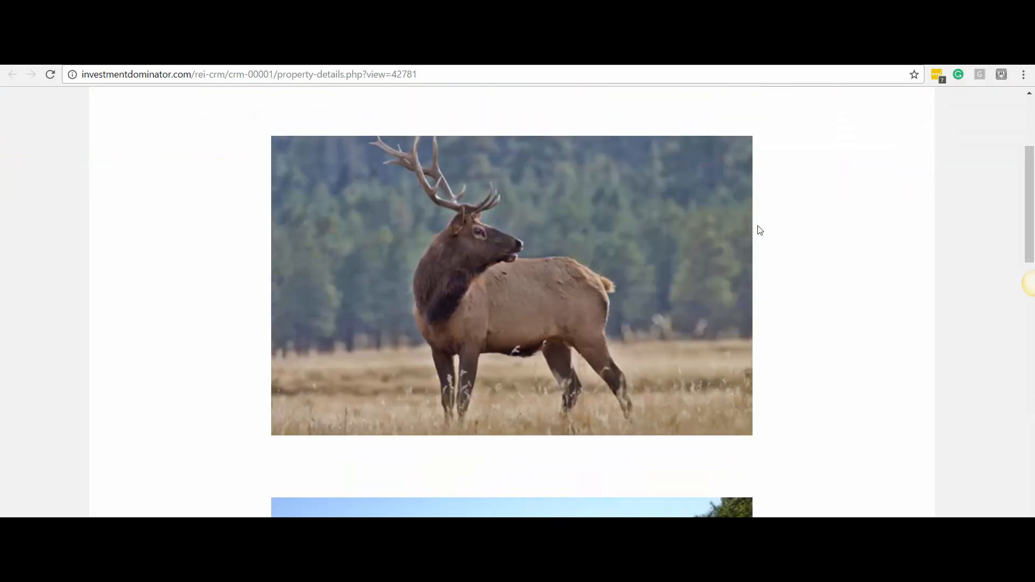
{"action": "left_click", "coordinate": [706, 60]}
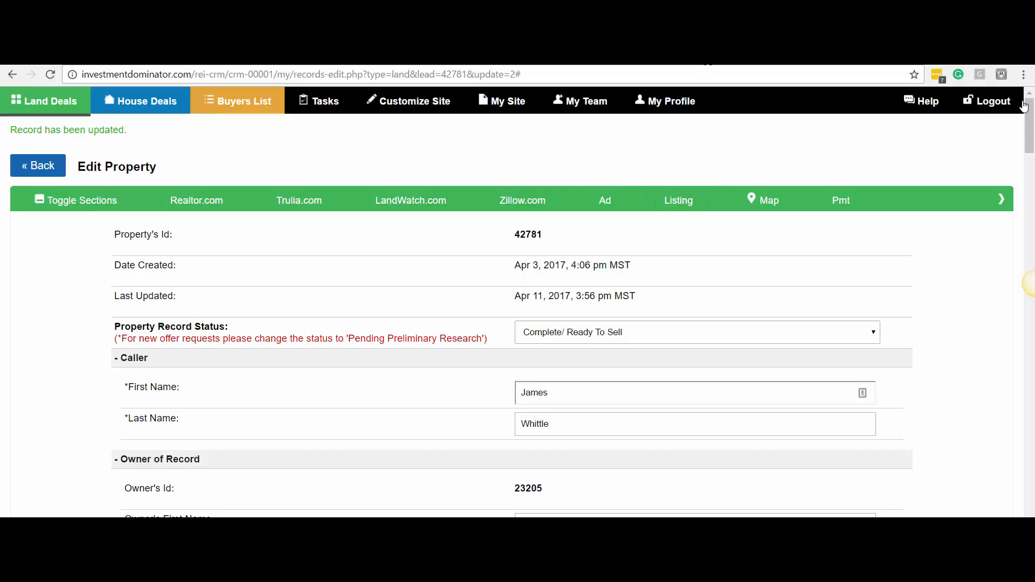
{"action": "left_click_drag", "start_coordinate": [1024, 106], "coordinate": [991, 511]}
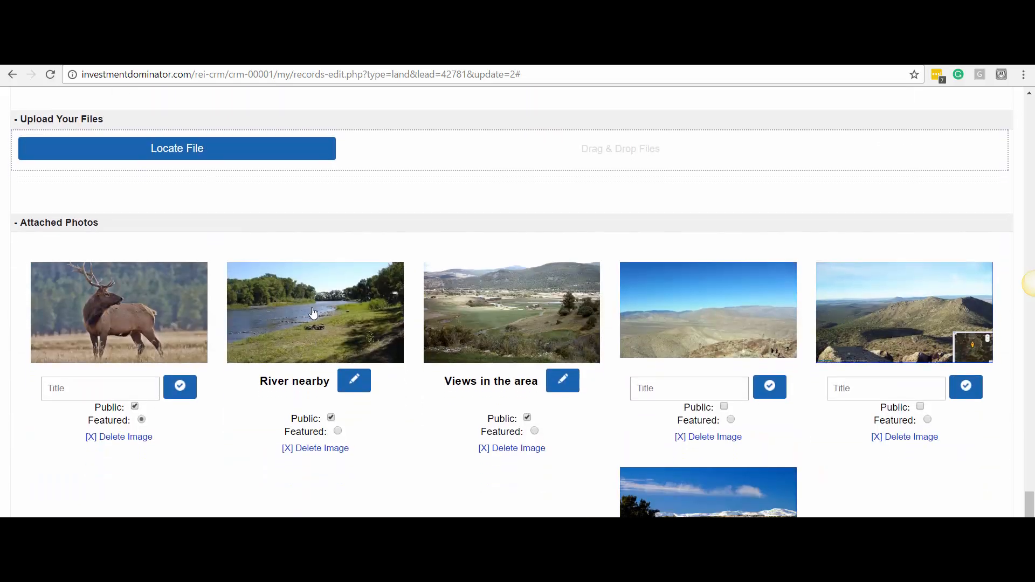
{"action": "left_click_drag", "start_coordinate": [302, 314], "coordinate": [64, 321]}
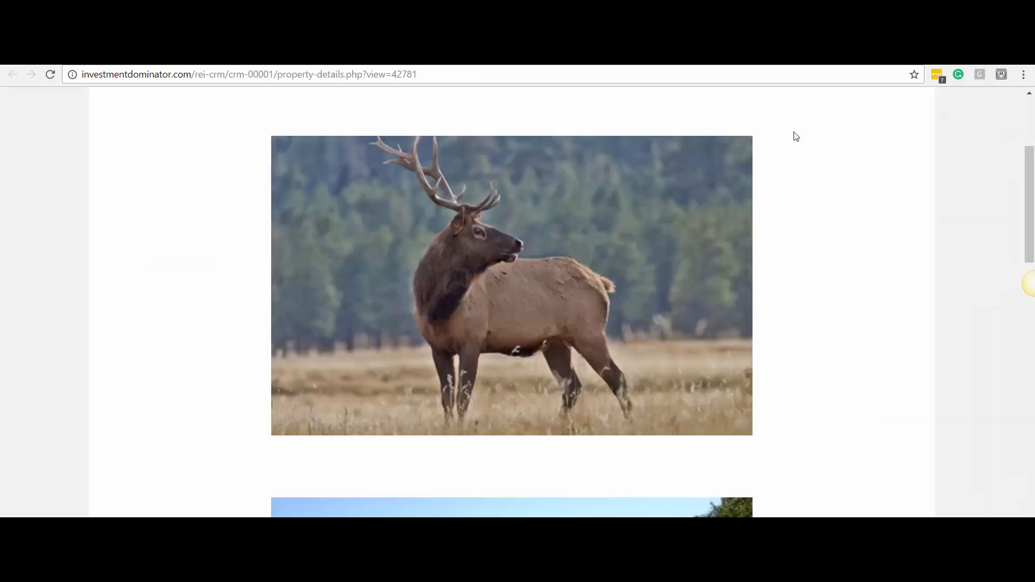
Reload the property's public listing and check the order of the river and elk photos
{"action": "scroll", "coordinate": [379, 295], "scroll_direction": "up", "scroll_amount": 4}
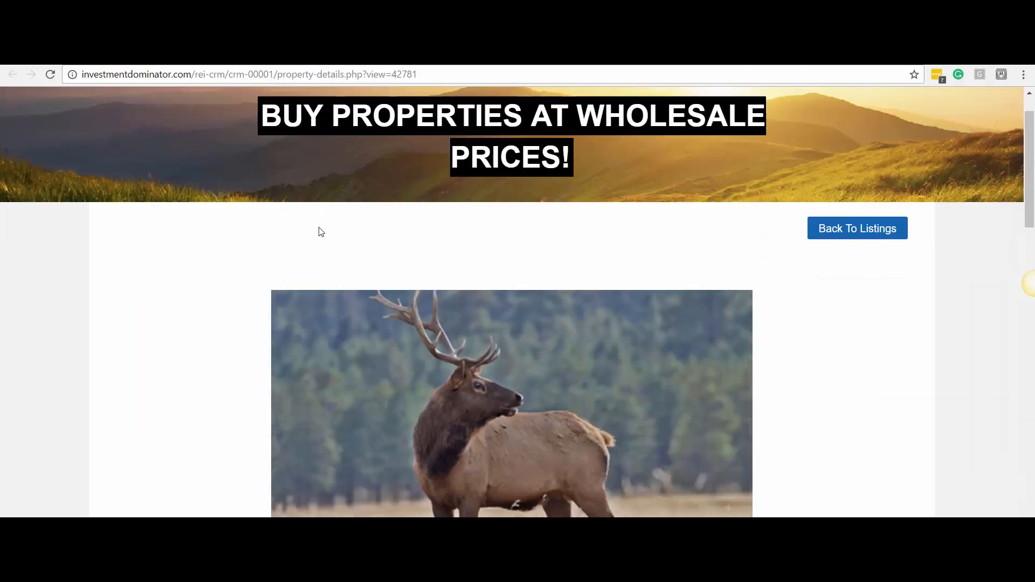
{"action": "scroll", "coordinate": [175, 143], "scroll_direction": "down", "scroll_amount": 3}
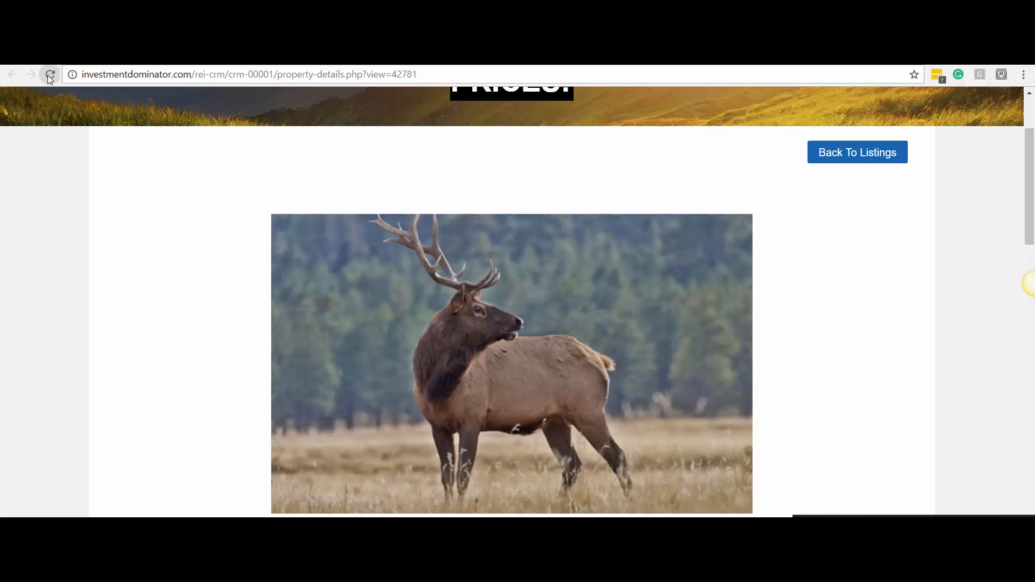
{"action": "scroll", "coordinate": [620, 293], "scroll_direction": "down", "scroll_amount": 6}
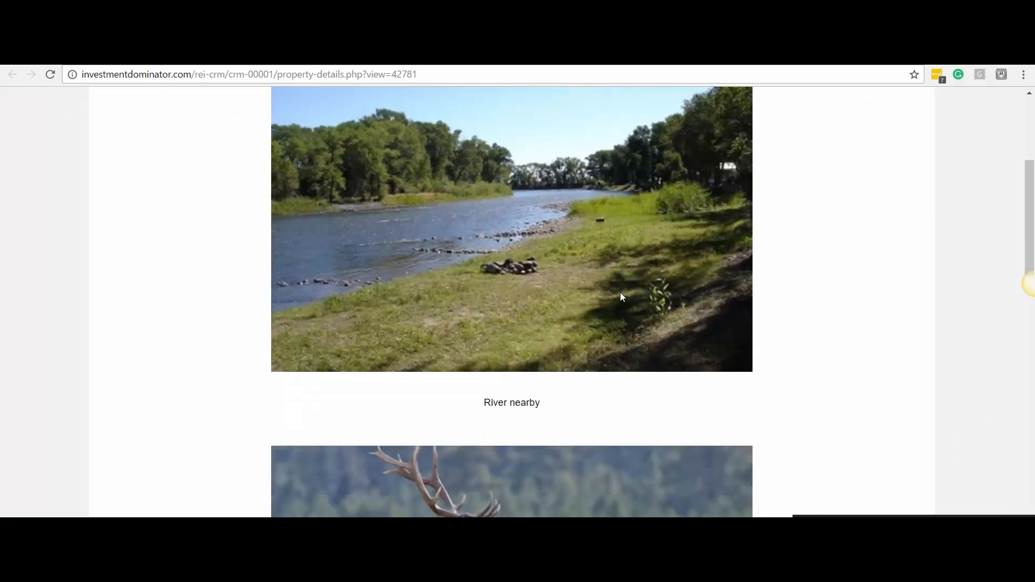
{"action": "scroll", "coordinate": [436, 393], "scroll_direction": "down", "scroll_amount": 2}
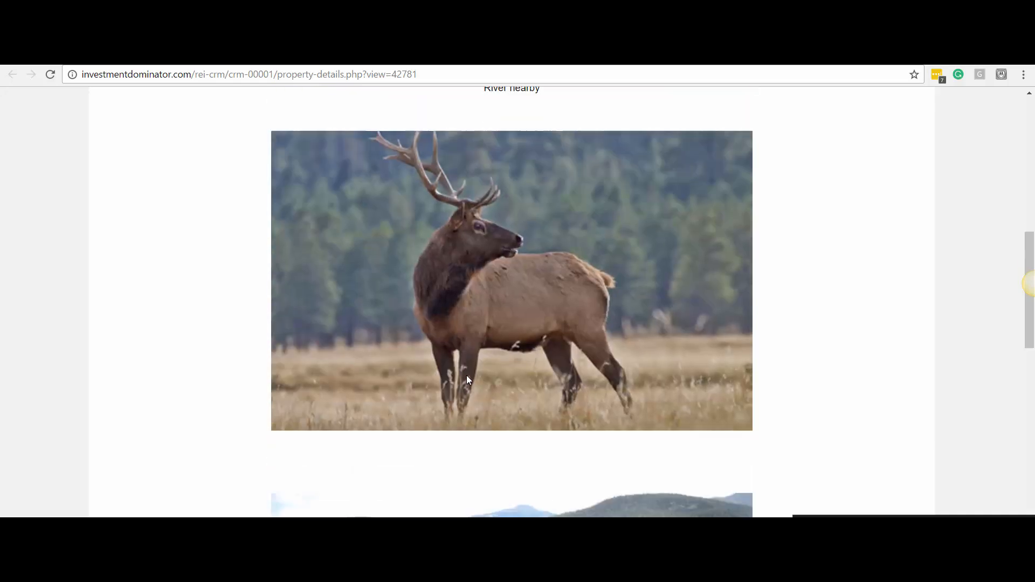
{"action": "scroll", "coordinate": [454, 278], "scroll_direction": "up", "scroll_amount": 8}
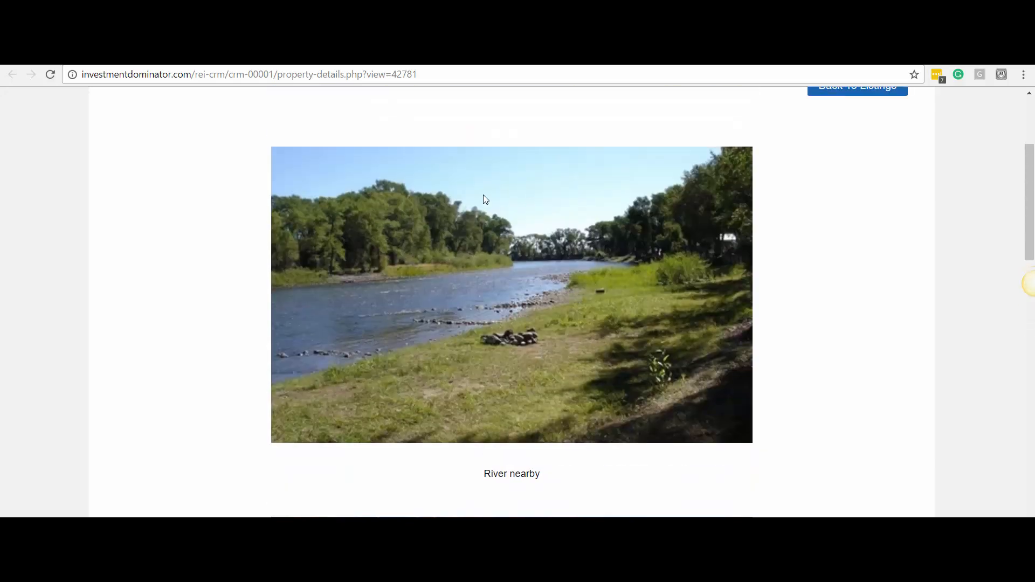
{"action": "scroll", "coordinate": [550, 490], "scroll_direction": "up", "scroll_amount": 1}
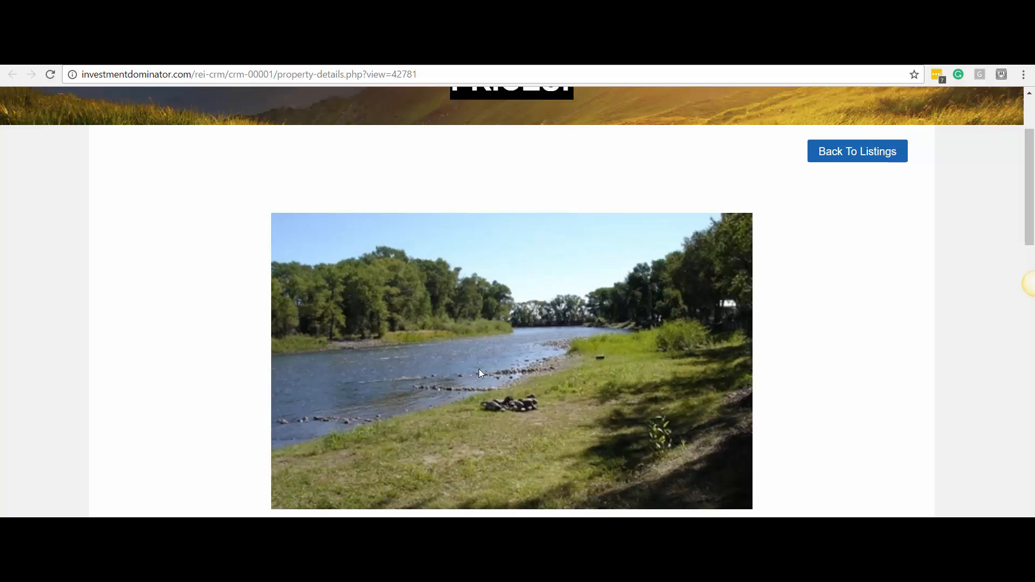
{"action": "scroll", "coordinate": [479, 368], "scroll_direction": "down", "scroll_amount": 3}
Make the three remaining attached photos public in the record and check for them on the reloaded public listing
{"action": "key", "text": "ctrl+w"}
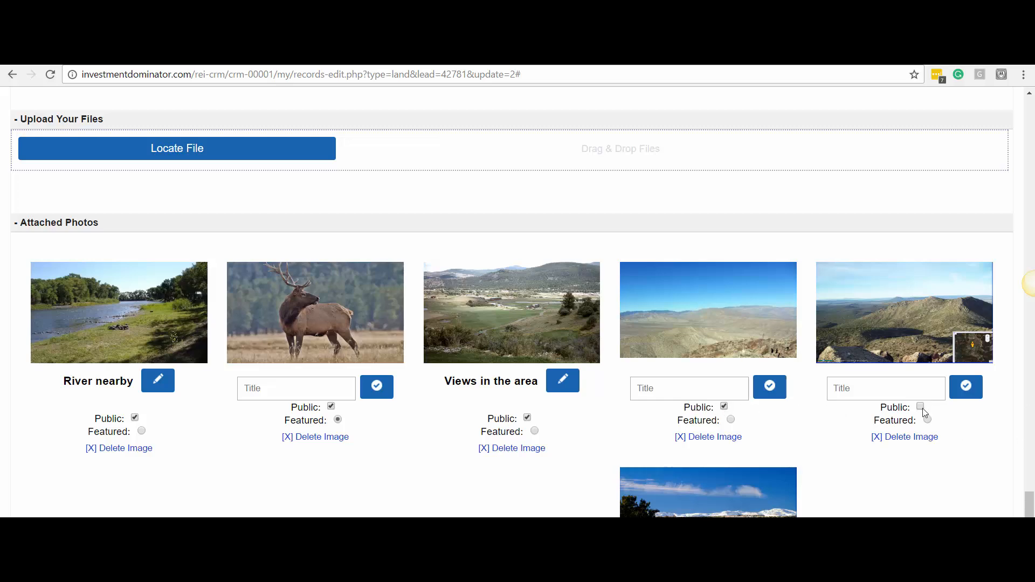
{"action": "scroll", "coordinate": [811, 407], "scroll_direction": "down", "scroll_amount": 4}
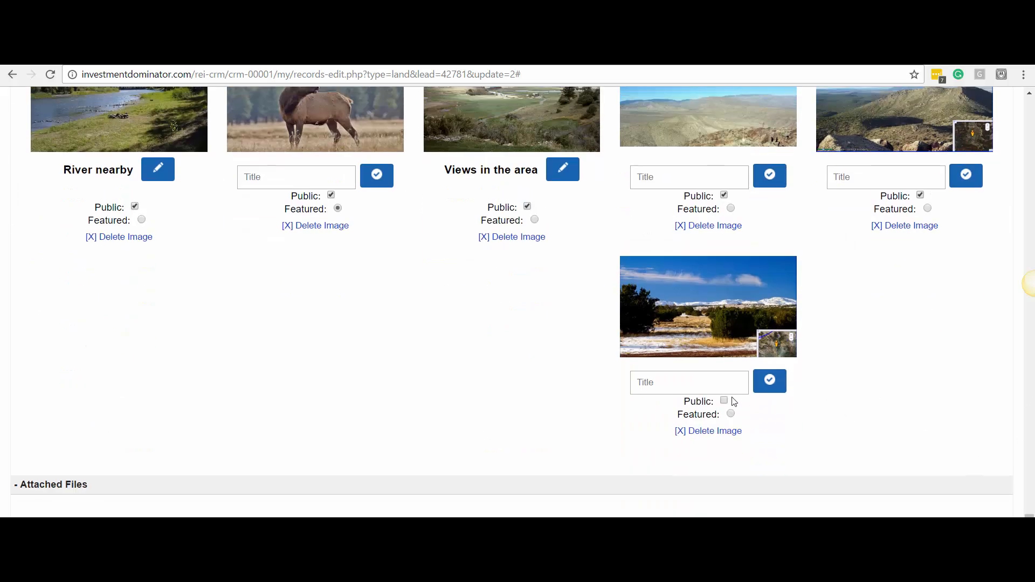
{"action": "key", "text": "ctrl+Tab"}
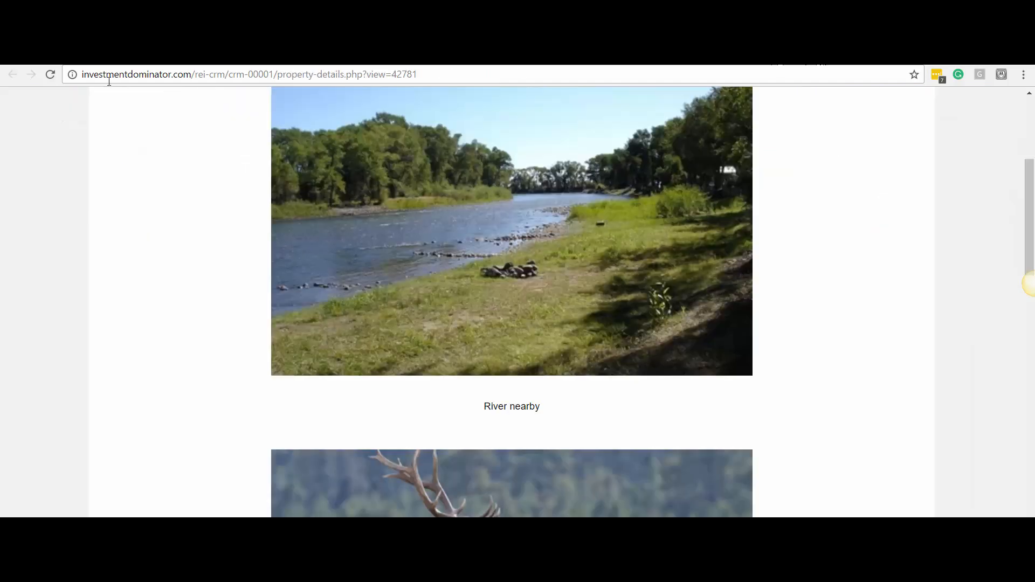
{"action": "left_click", "coordinate": [51, 74]}
{"action": "left_click_drag", "start_coordinate": [1031, 175], "coordinate": [1034, 457]}
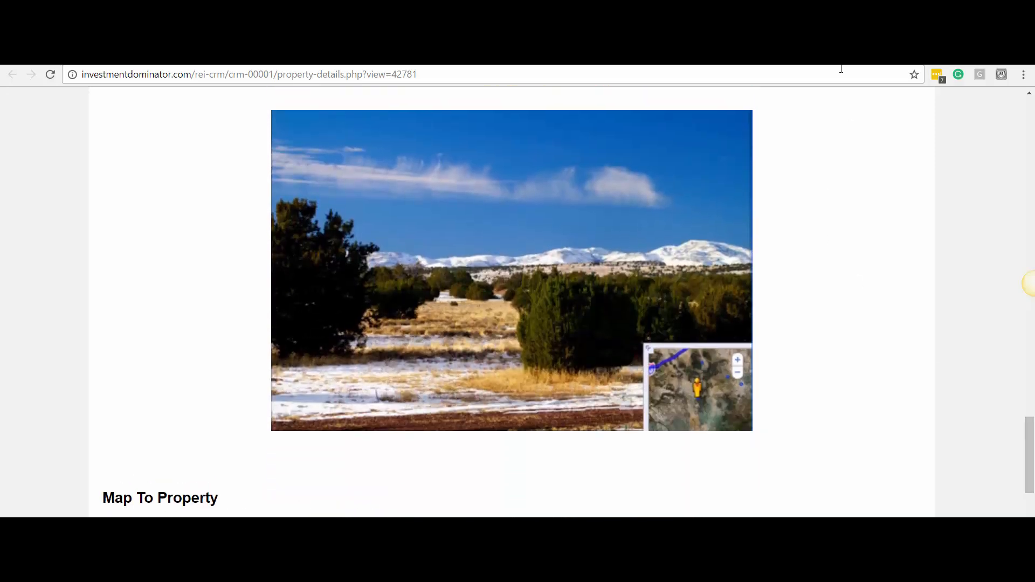
Swap the snowy mountain photo with the river photo so it comes first, and check the reloaded public listing
{"action": "left_click", "coordinate": [697, 60]}
{"action": "left_click_drag", "start_coordinate": [723, 291], "coordinate": [83, 132]}
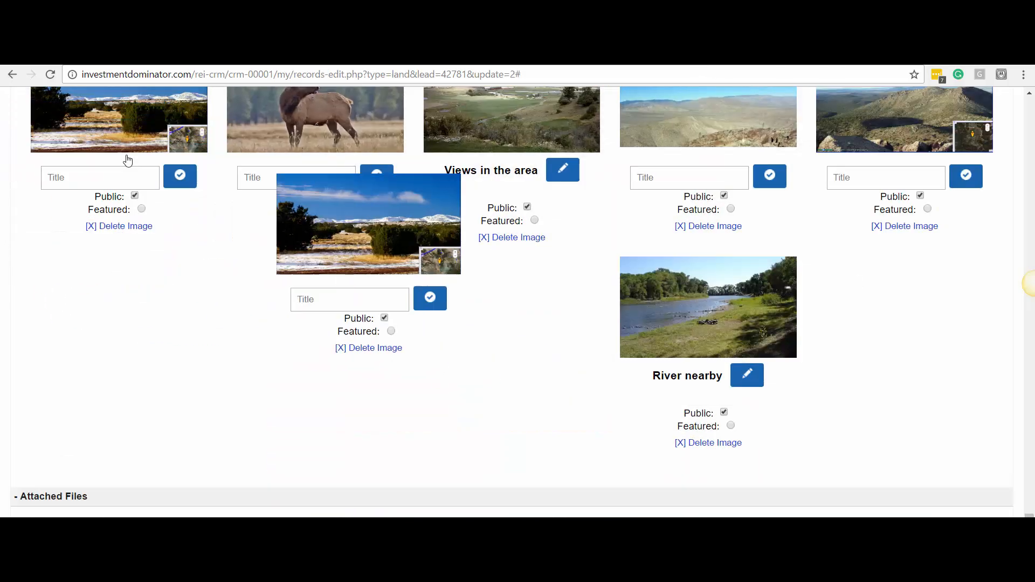
{"action": "key", "text": "ctrl+Tab"}
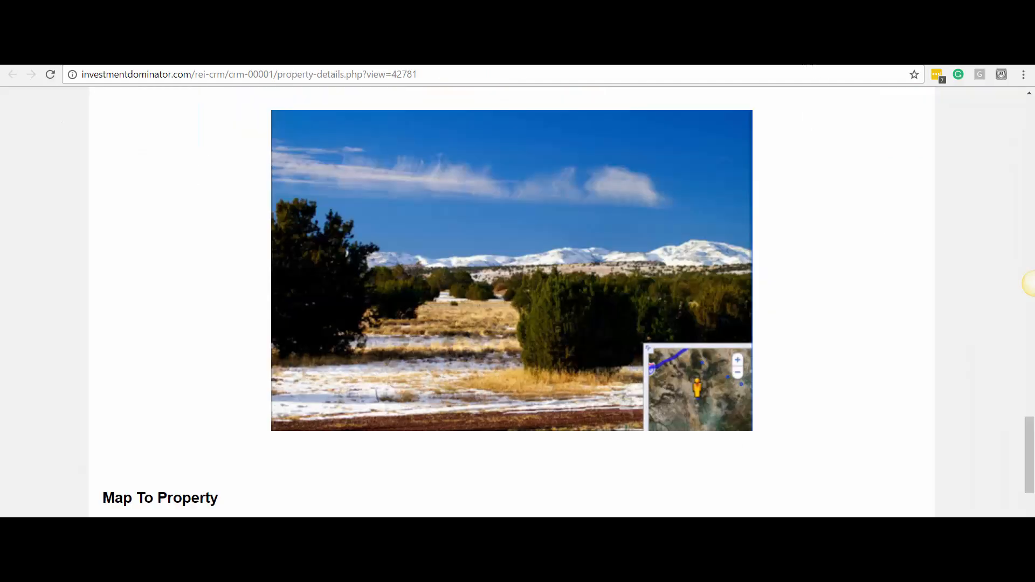
{"action": "left_click", "coordinate": [51, 75]}
{"action": "scroll", "coordinate": [1009, 270], "scroll_direction": "up", "scroll_amount": 10}
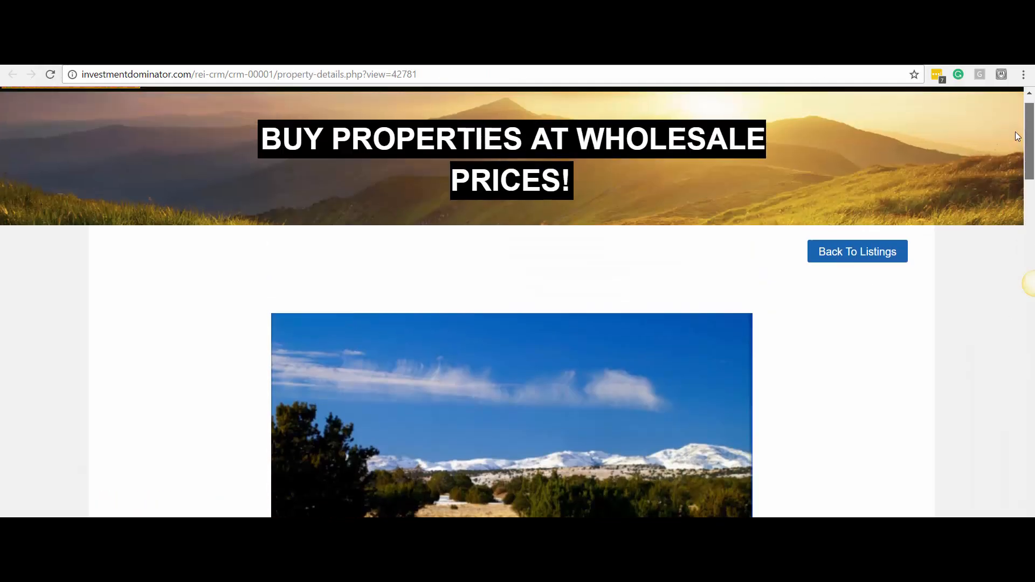